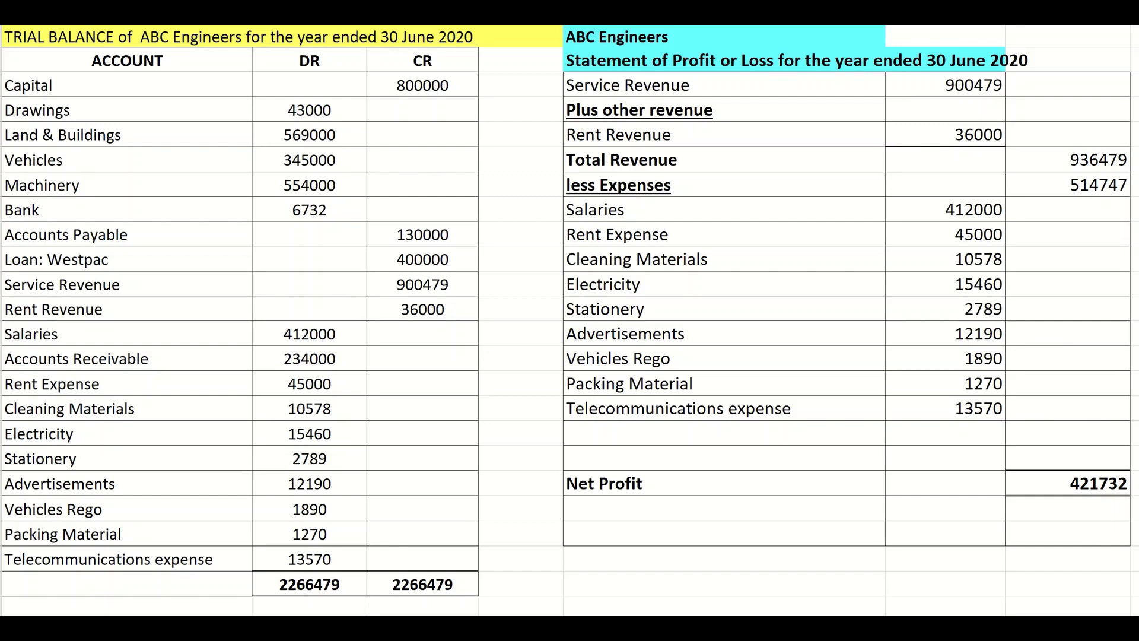
Step: Fill Capital and Drawings light blue; Land & Buildings through Bank and Accounts Receivable yellow; Accounts Payable and Loan: Westpac orange
{"action": "left_click", "coordinate": [127, 84]}
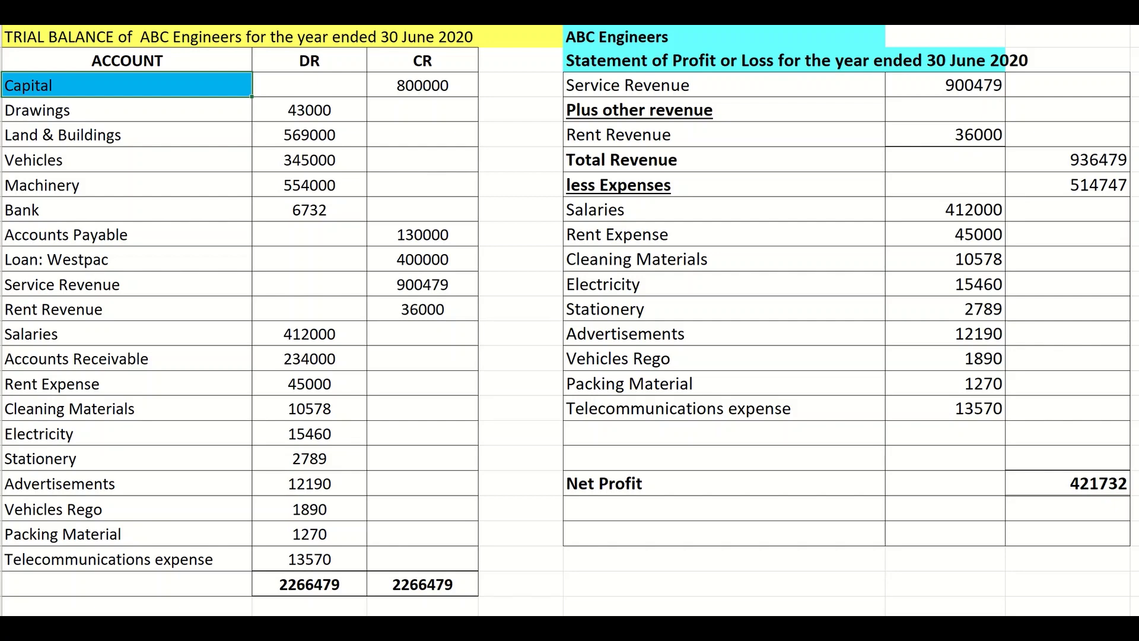
{"action": "left_click", "coordinate": [127, 110]}
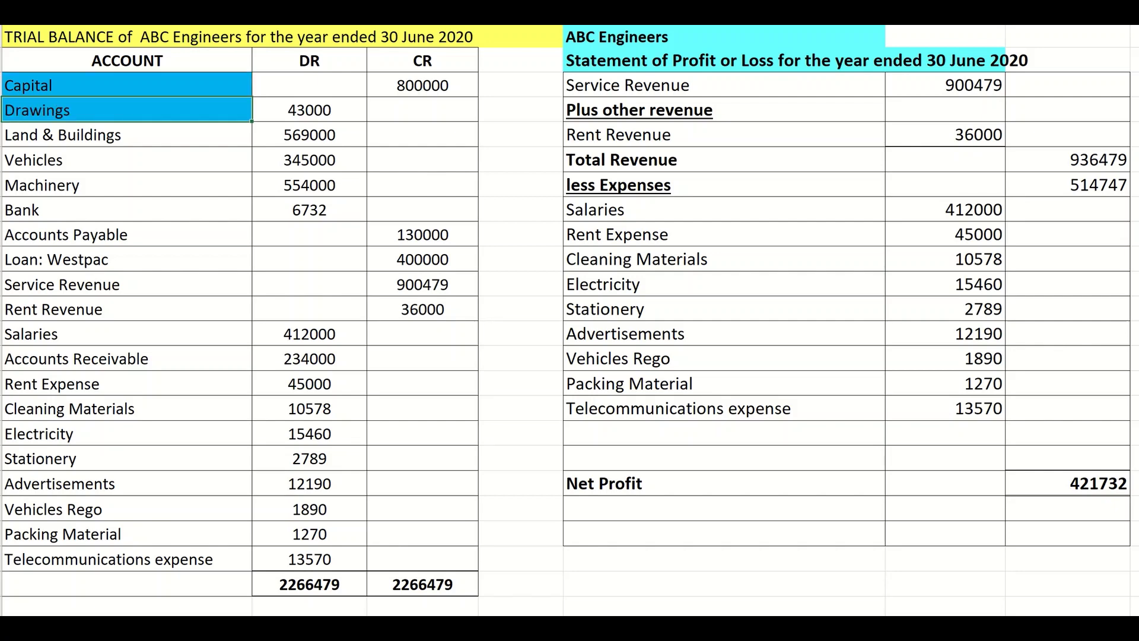
{"action": "left_click_drag", "start_coordinate": [127, 135], "coordinate": [127, 209]}
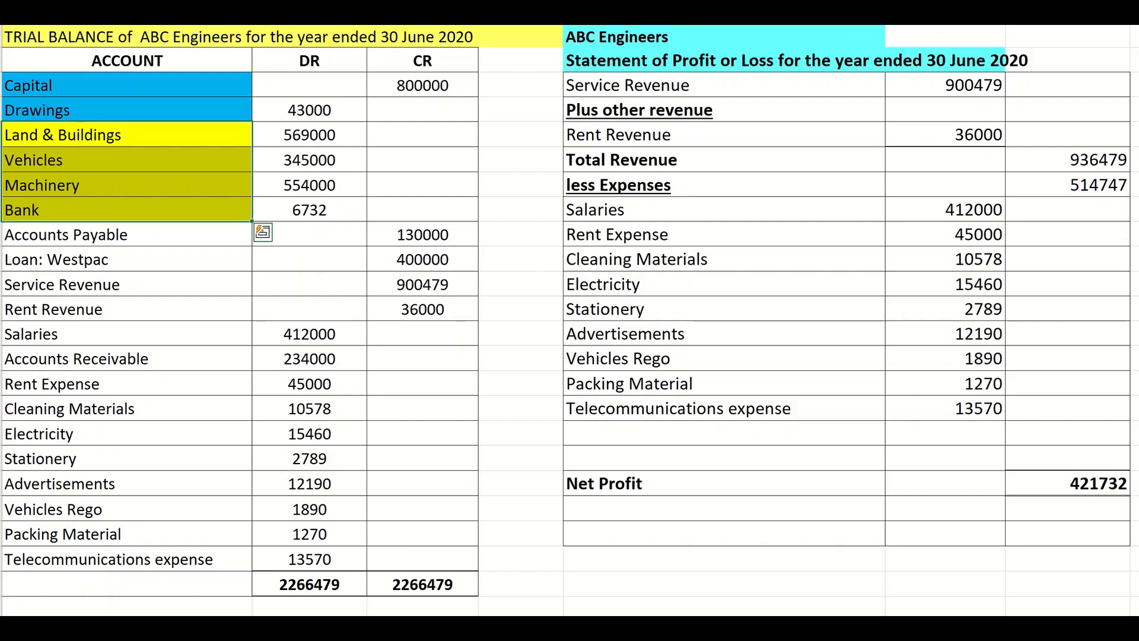
{"action": "left_click", "coordinate": [127, 358]}
{"action": "key", "text": "F4"}
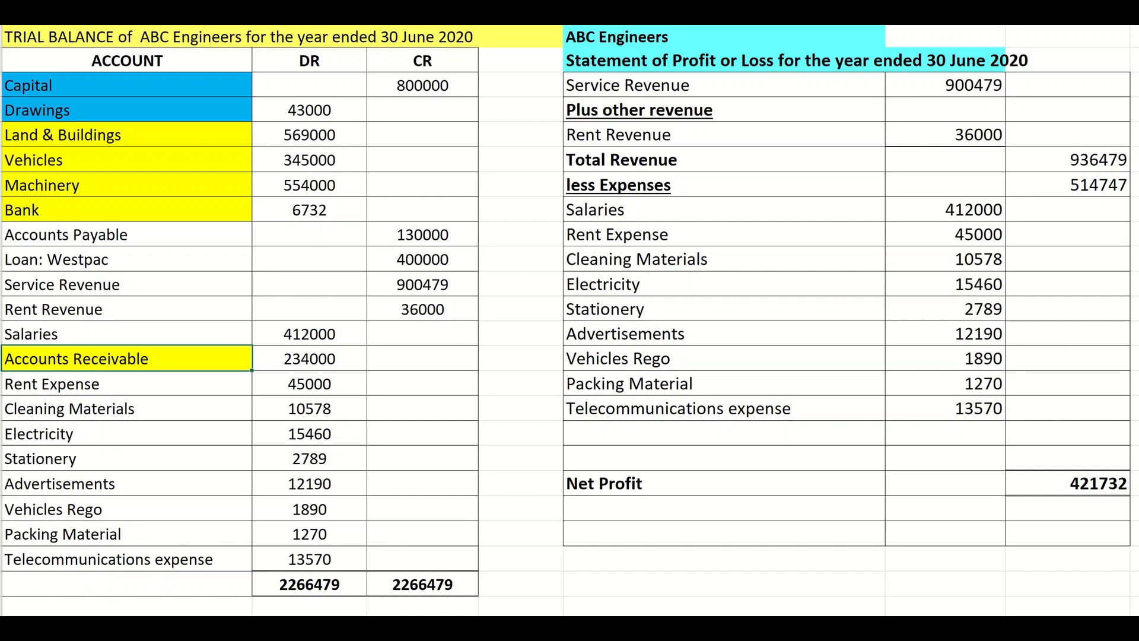
{"action": "left_click_drag", "start_coordinate": [127, 234], "coordinate": [127, 259]}
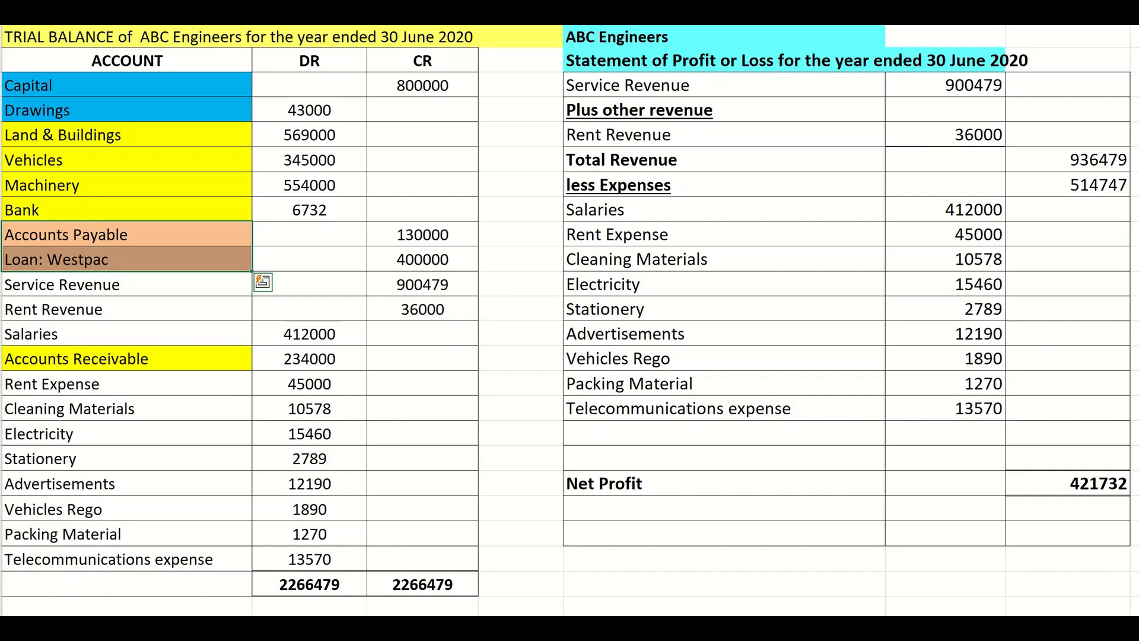
{"action": "scroll", "coordinate": [570, 320], "scroll_direction": "right", "scroll_amount": 10}
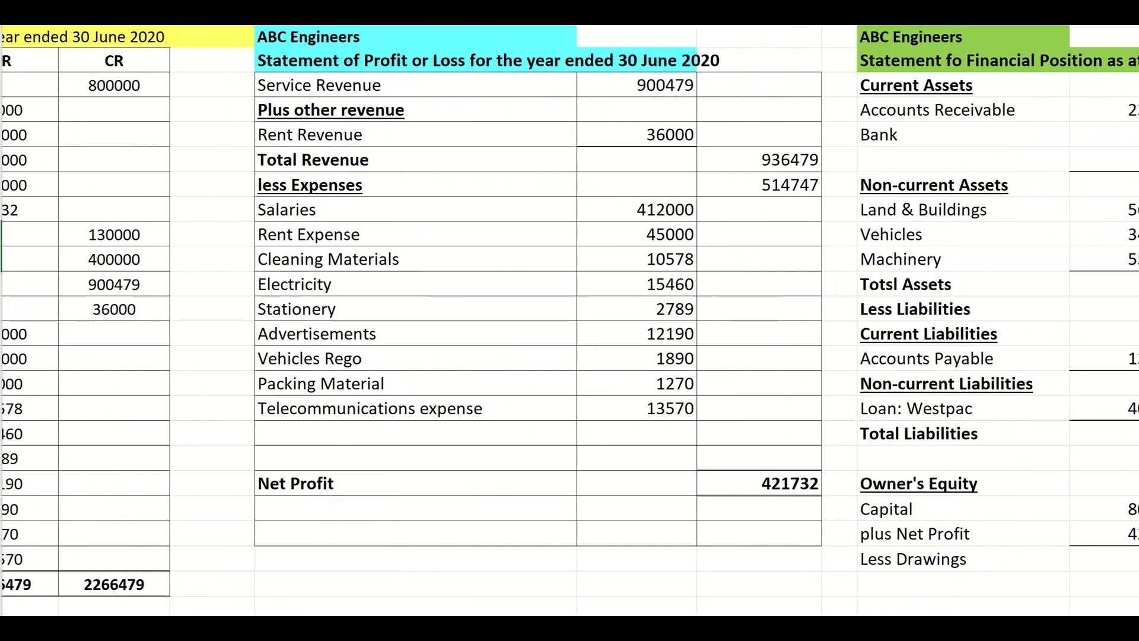
{"action": "scroll", "coordinate": [570, 321], "scroll_direction": "right", "scroll_amount": 10}
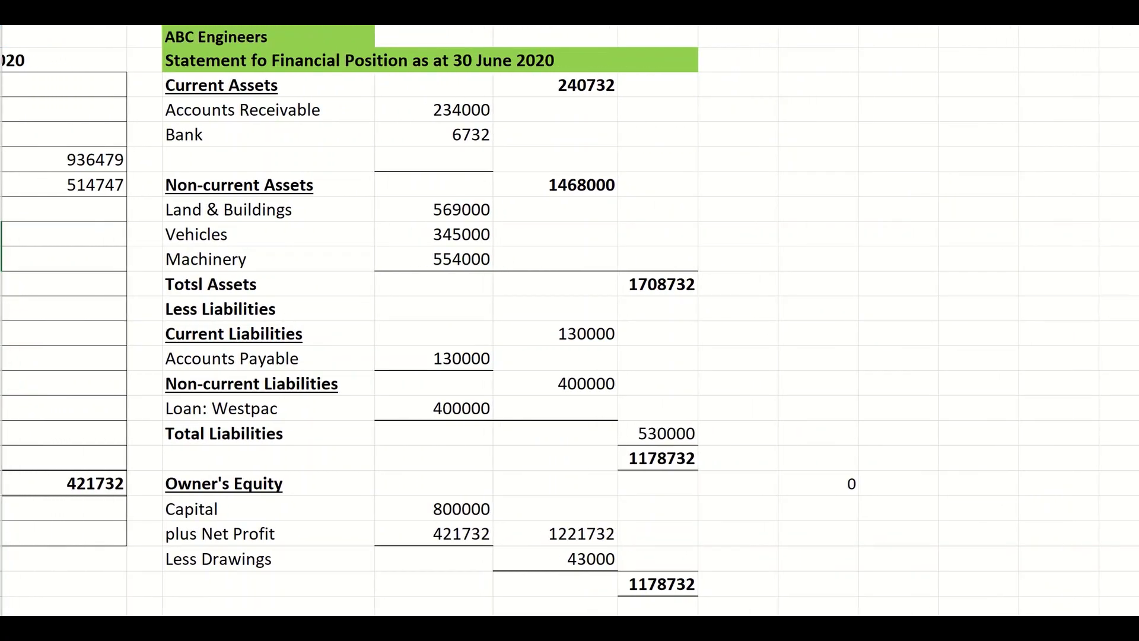
{"action": "left_click", "coordinate": [231, 37]}
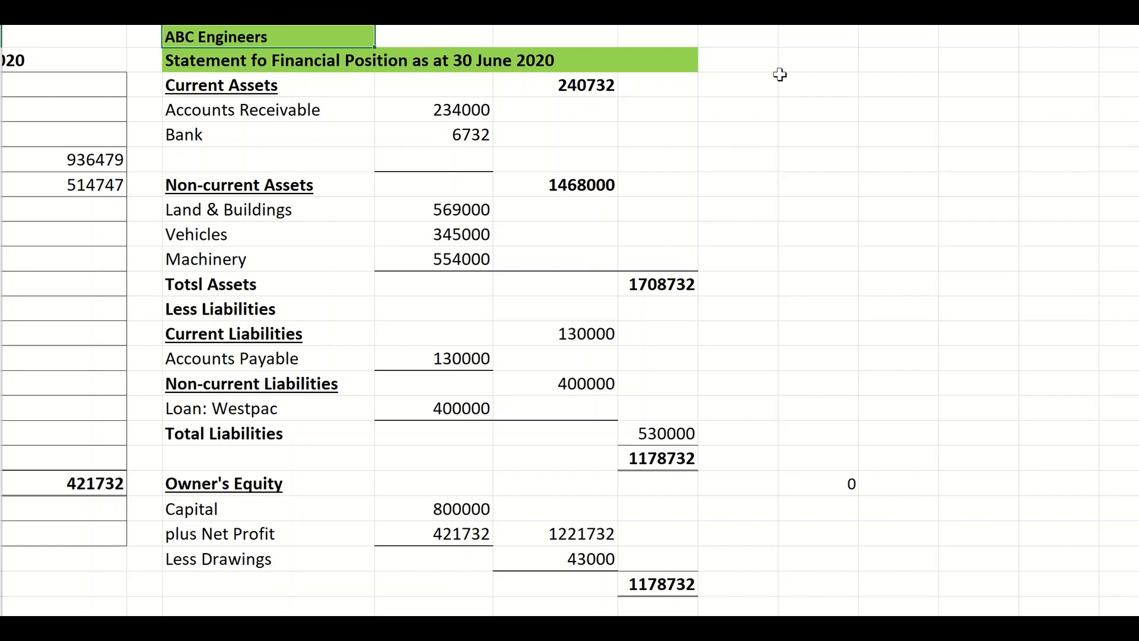
{"action": "left_click", "coordinate": [240, 84]}
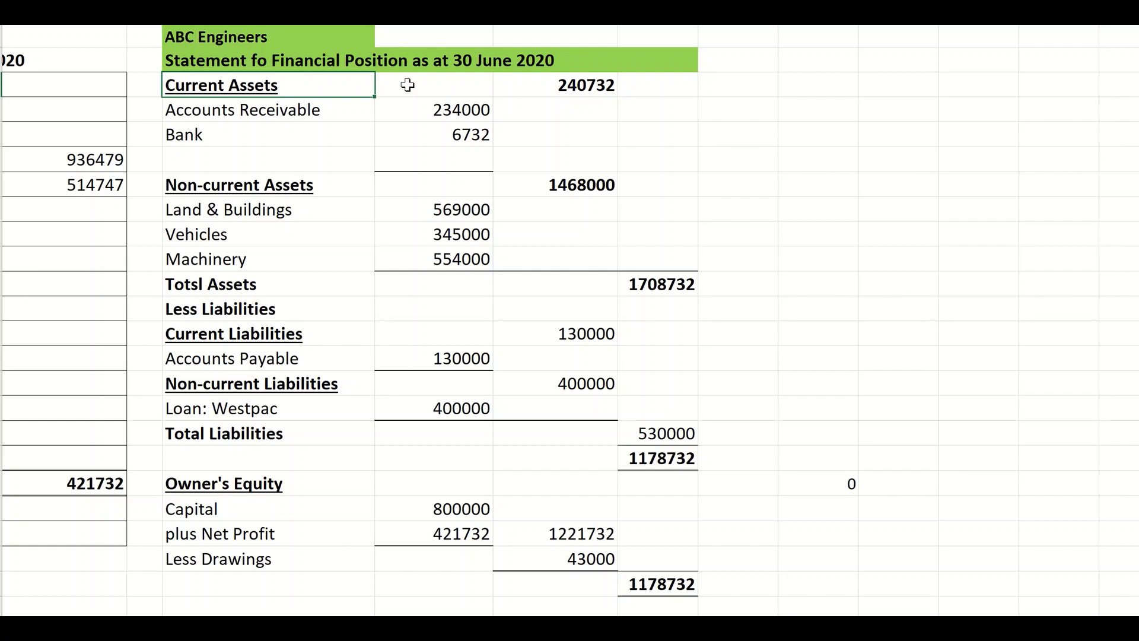
{"action": "left_click", "coordinate": [359, 114]}
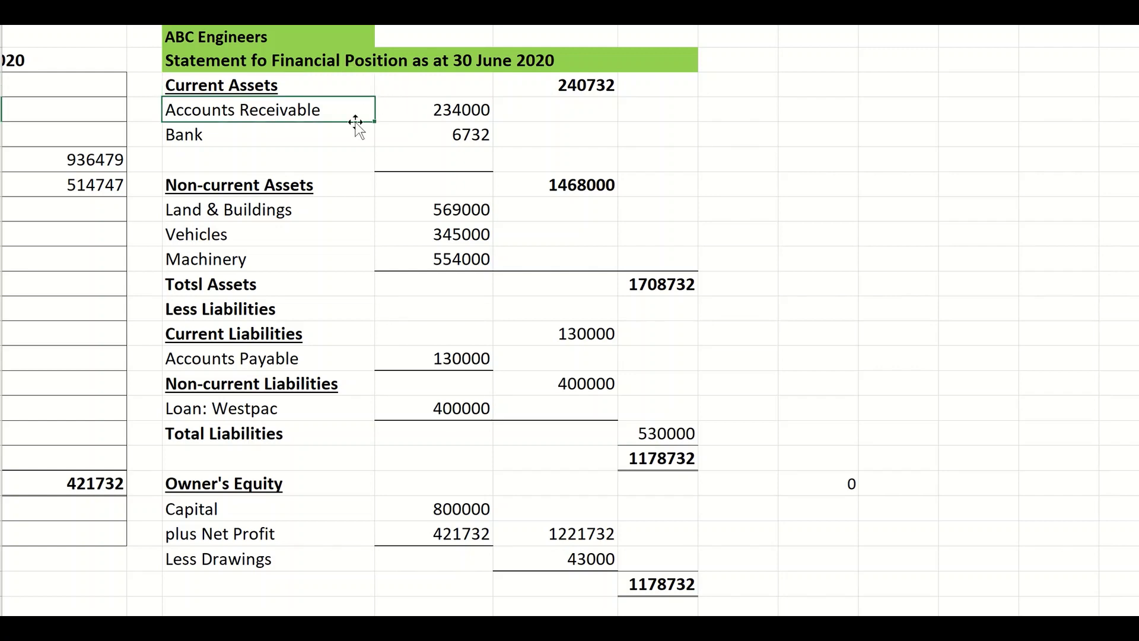
{"action": "left_click", "coordinate": [349, 136]}
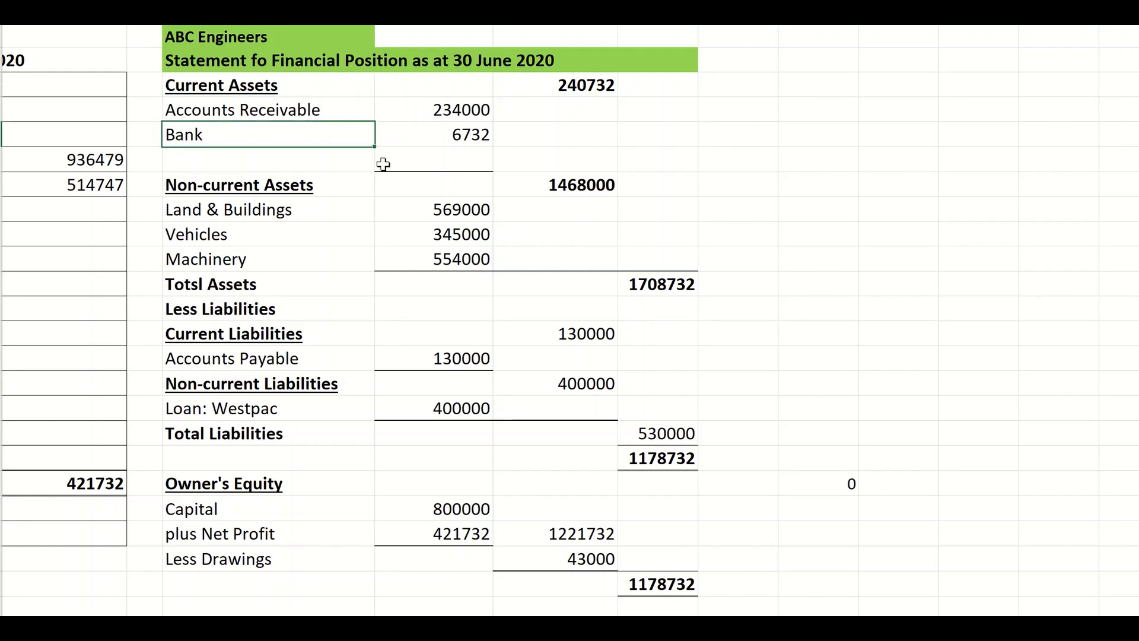
{"action": "left_click", "coordinate": [581, 86]}
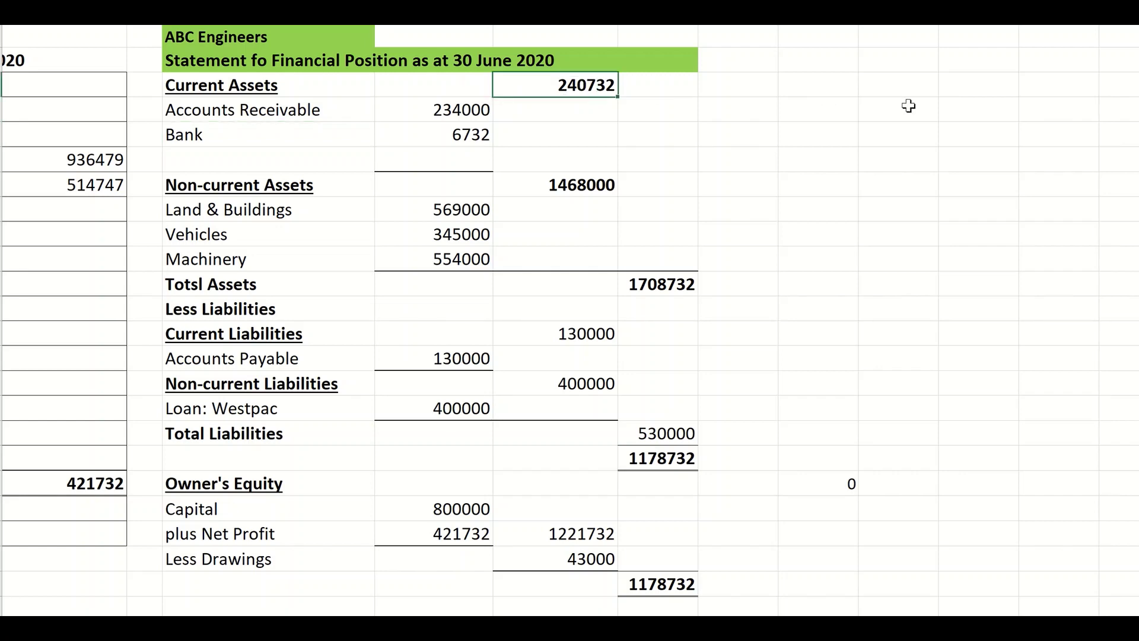
{"action": "left_click", "coordinate": [315, 185]}
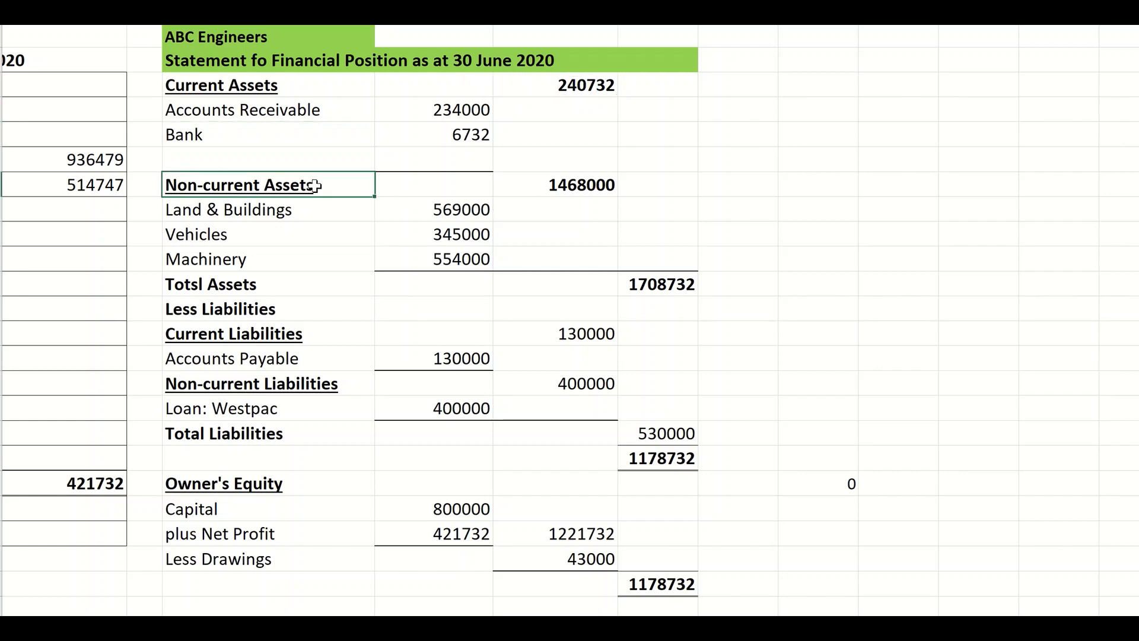
{"action": "left_click", "coordinate": [330, 215]}
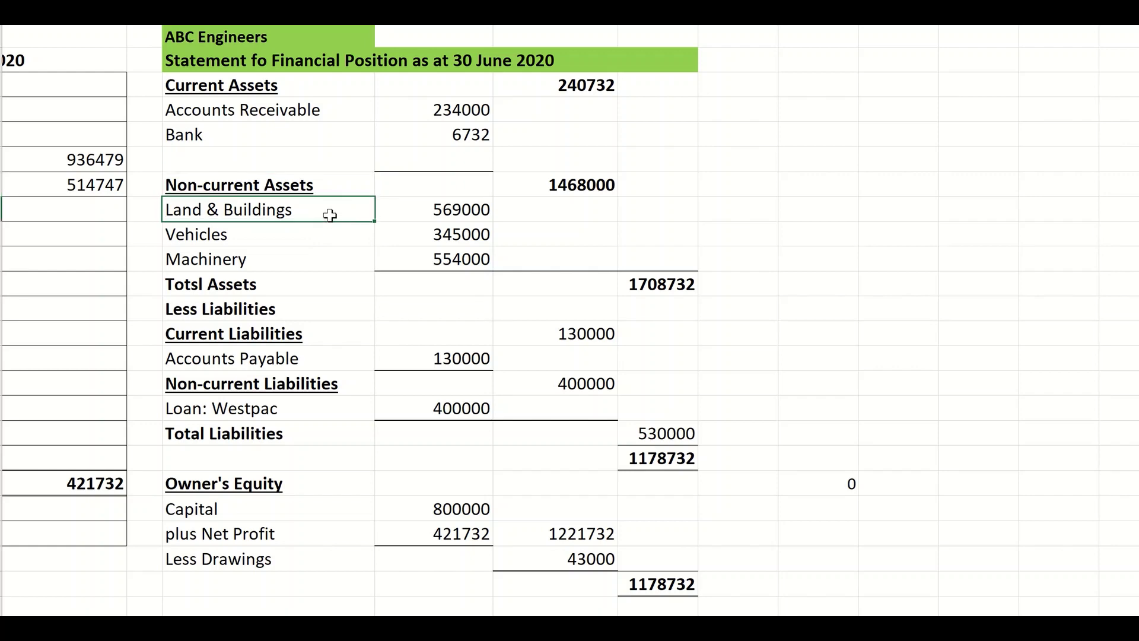
{"action": "left_click", "coordinate": [329, 233]}
{"action": "left_click", "coordinate": [328, 264]}
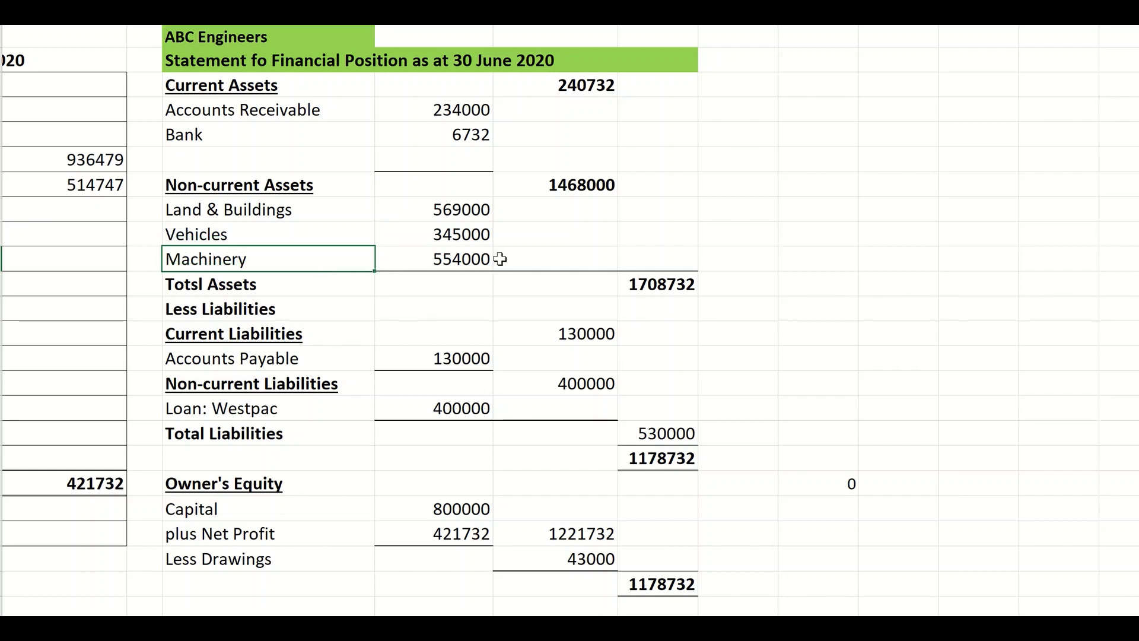
{"action": "left_click", "coordinate": [558, 188]}
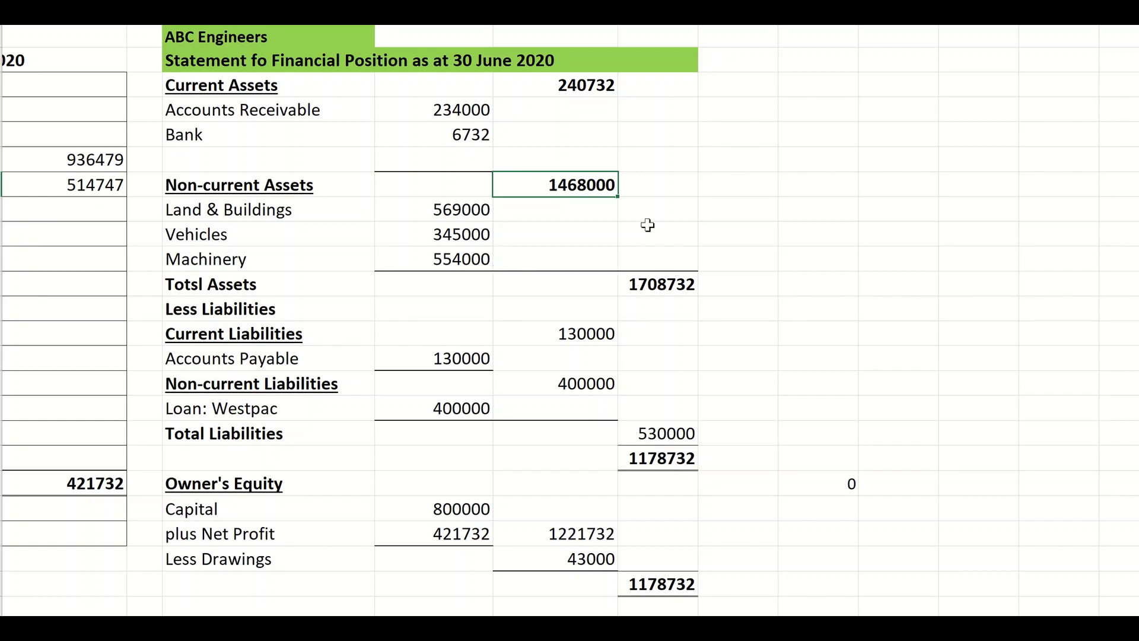
{"action": "left_click", "coordinate": [581, 90]}
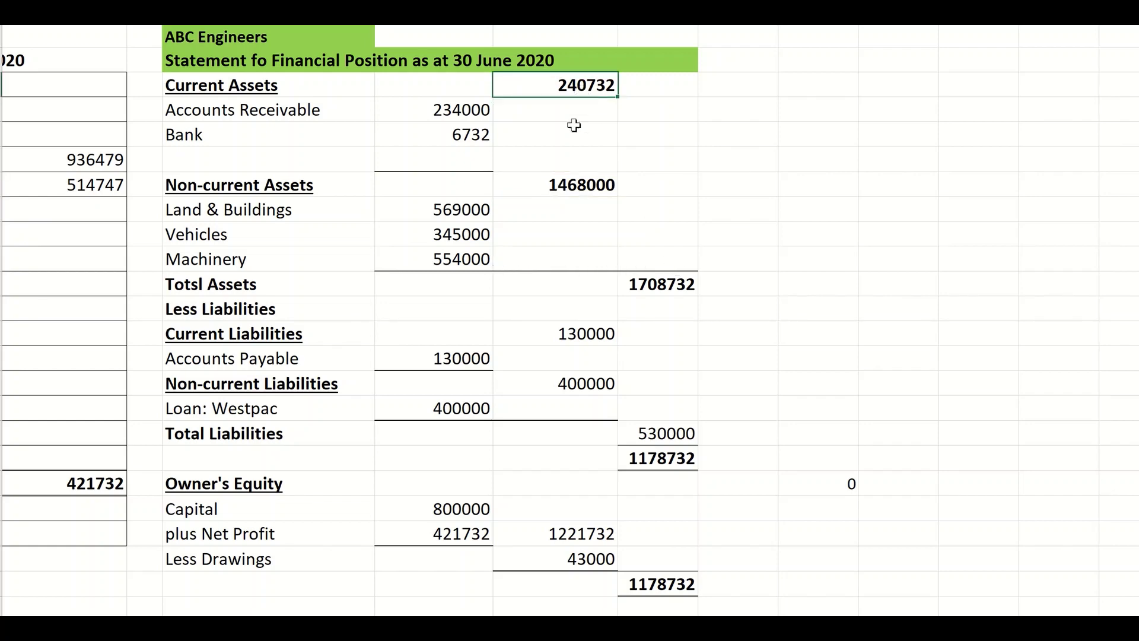
{"action": "left_click", "coordinate": [555, 188]}
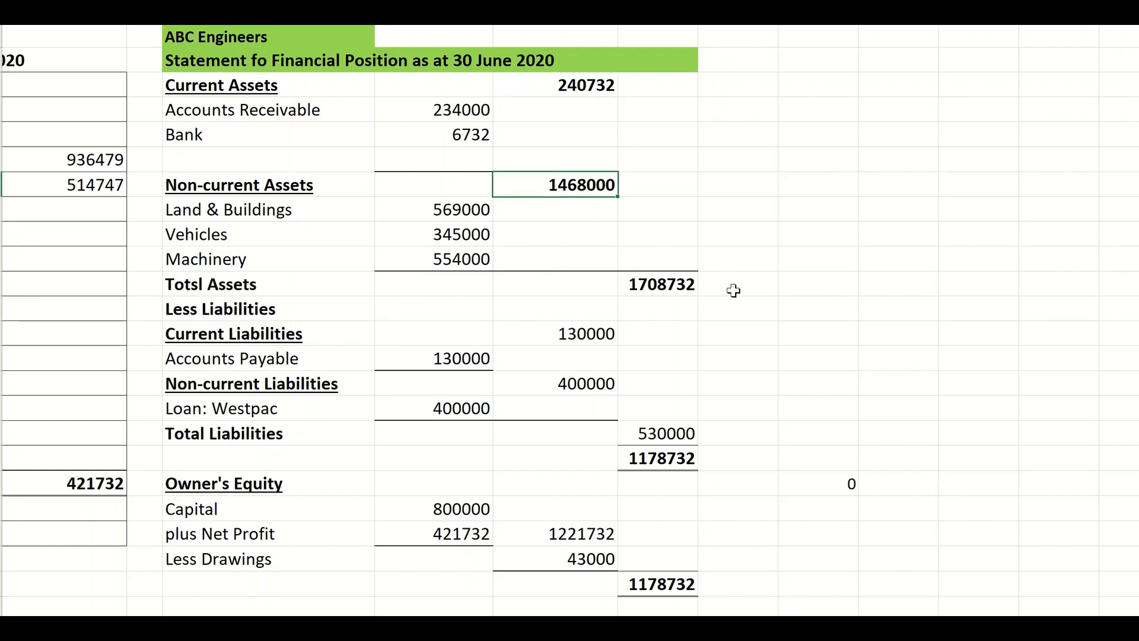
{"action": "left_click", "coordinate": [682, 286]}
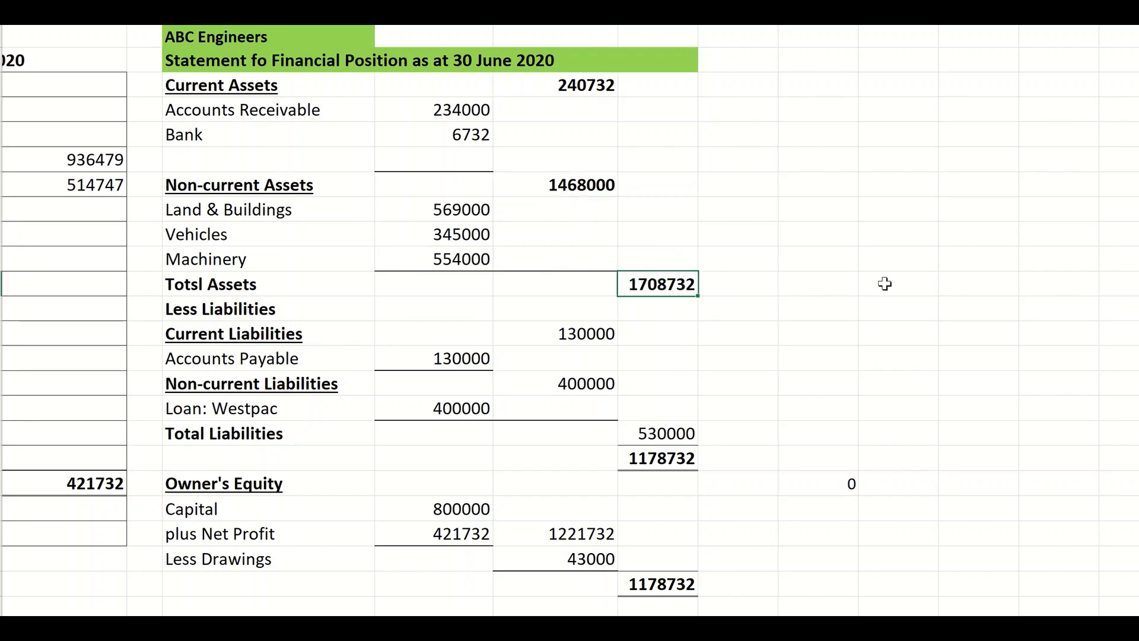
{"action": "left_click", "coordinate": [283, 311]}
{"action": "left_click", "coordinate": [305, 334]}
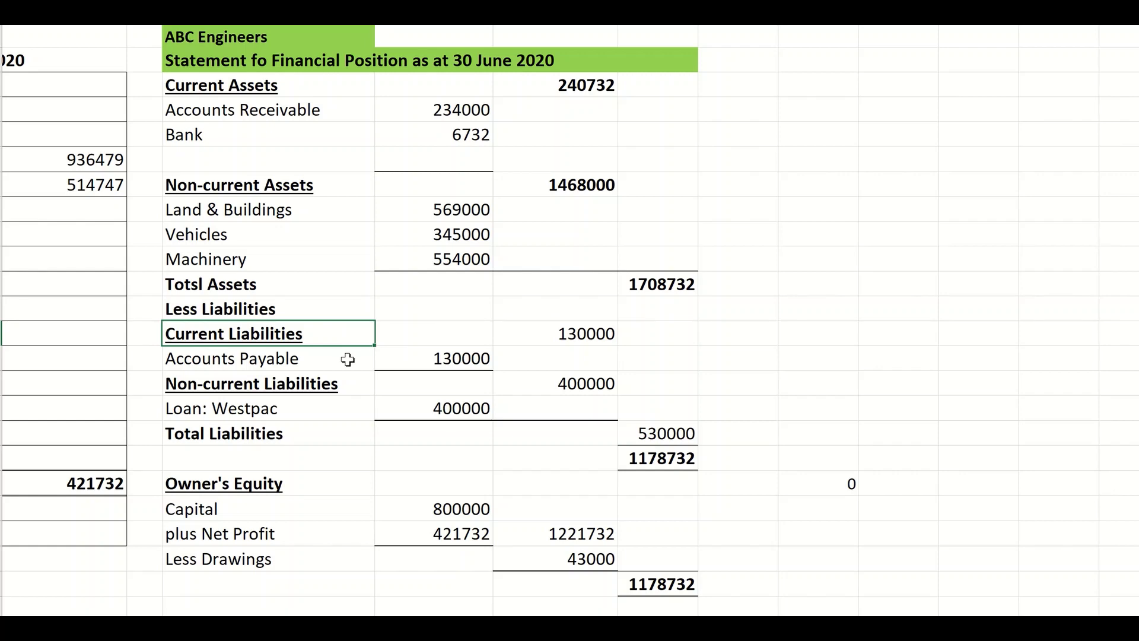
{"action": "left_click", "coordinate": [336, 359]}
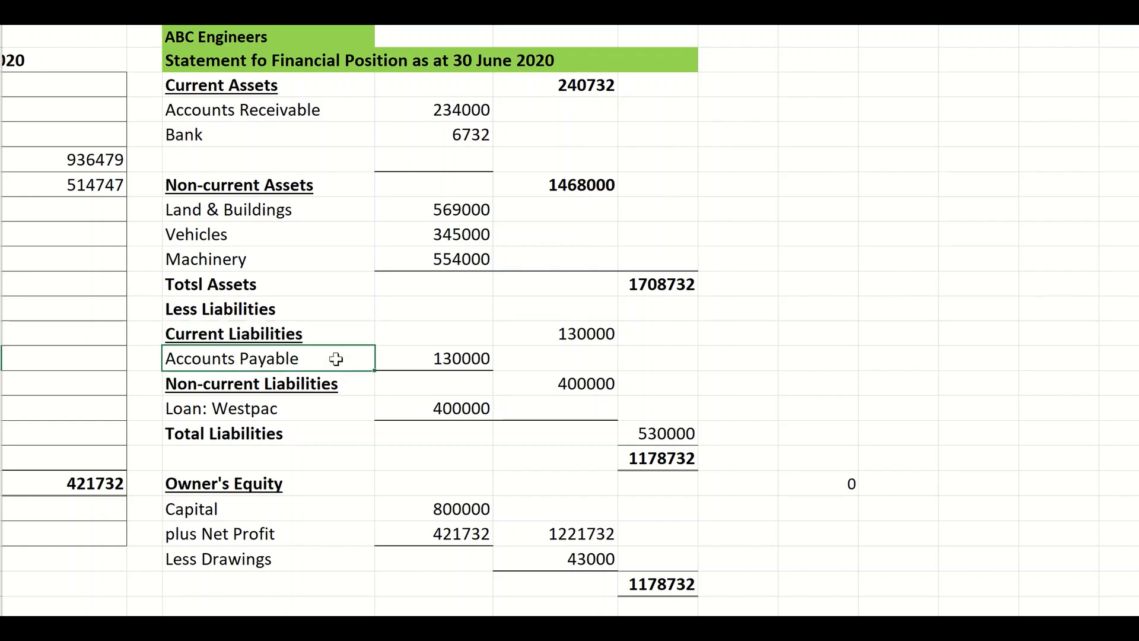
{"action": "left_click", "coordinate": [405, 357]}
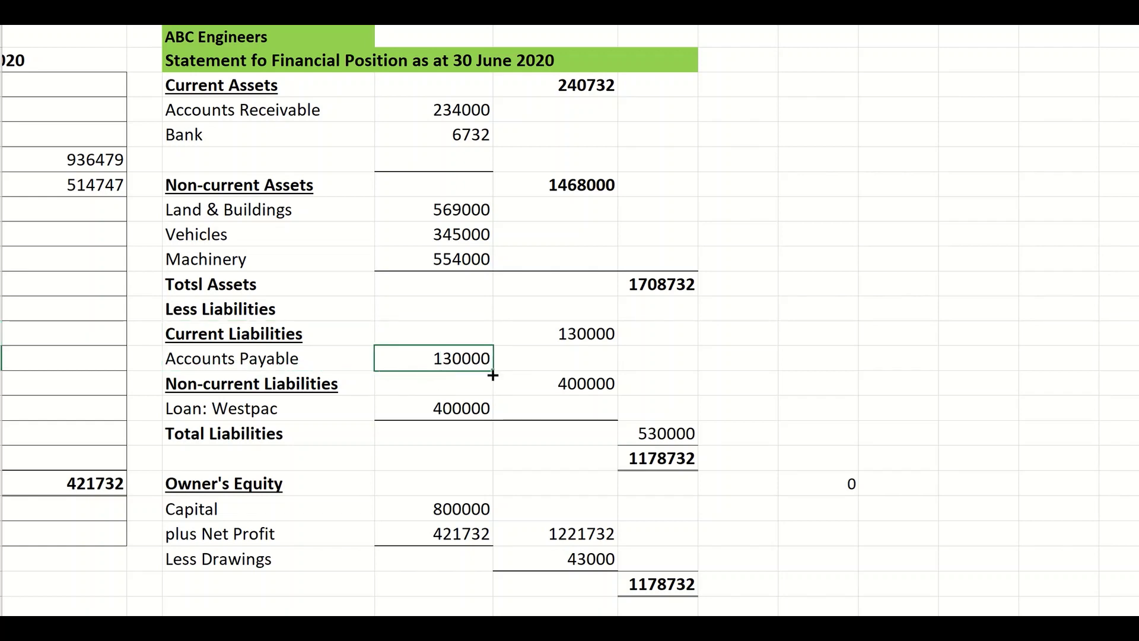
{"action": "left_click", "coordinate": [549, 333]}
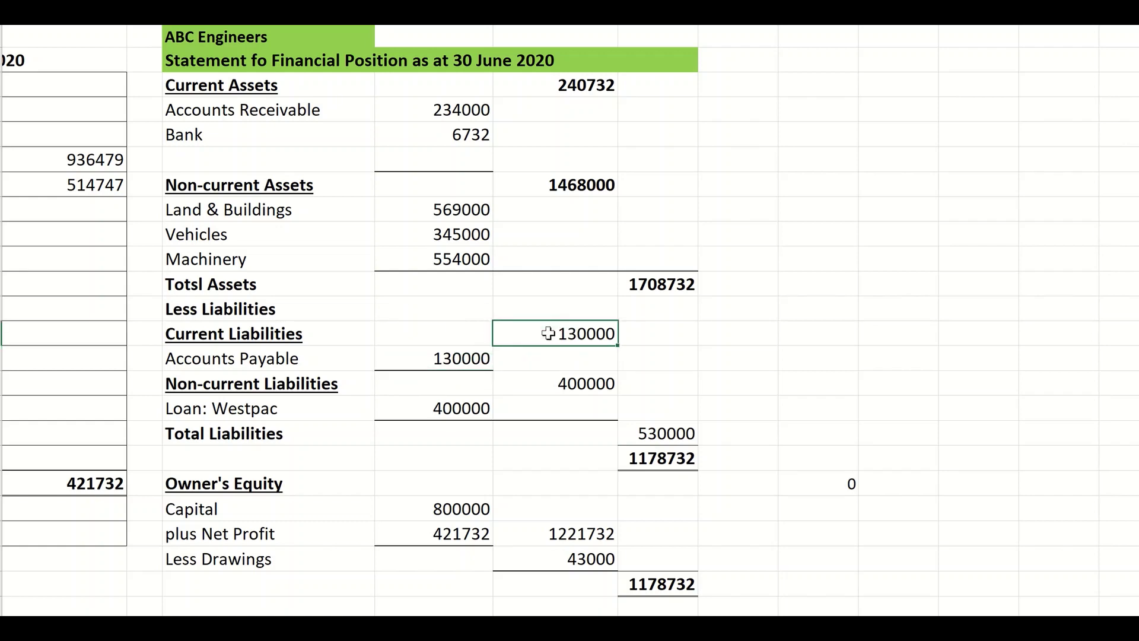
{"action": "left_click", "coordinate": [352, 381]}
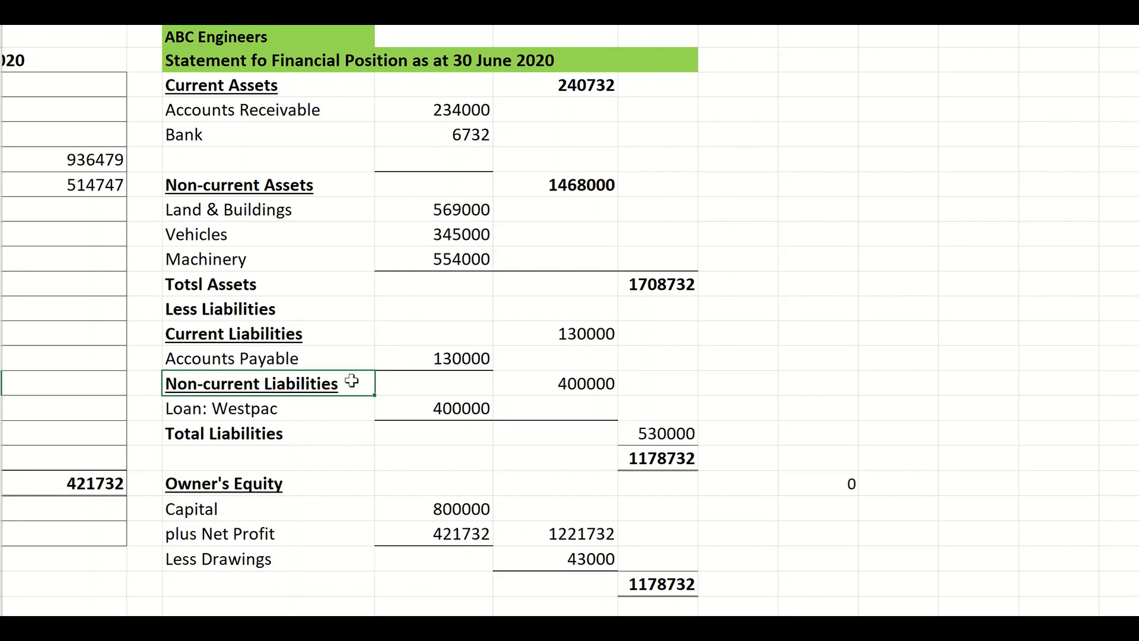
{"action": "left_click", "coordinate": [331, 415]}
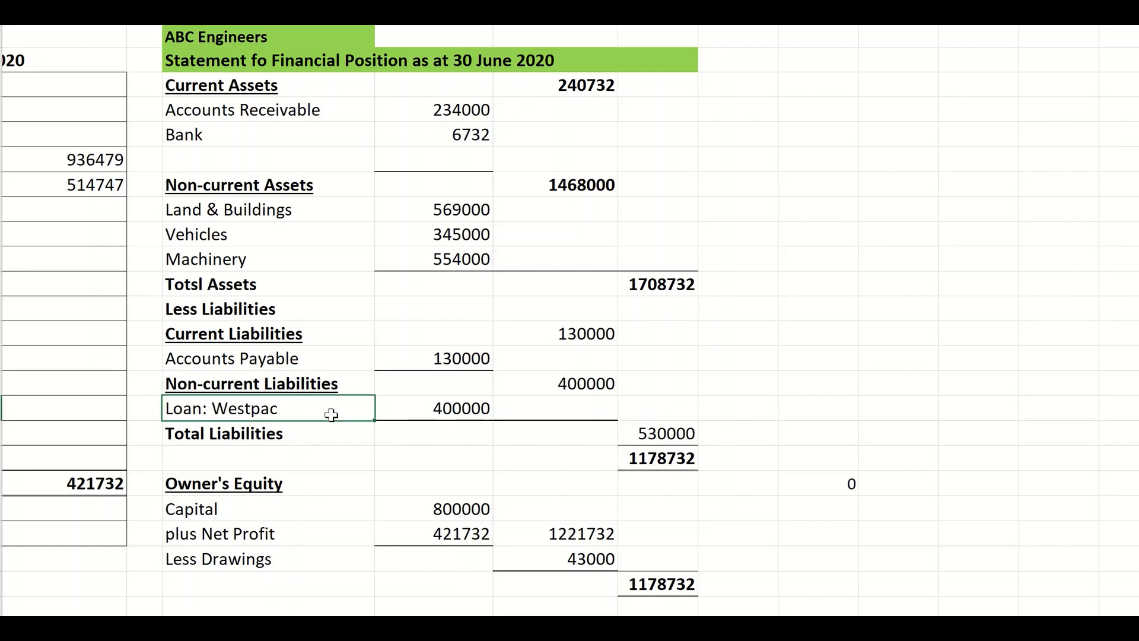
{"action": "left_click", "coordinate": [407, 411]}
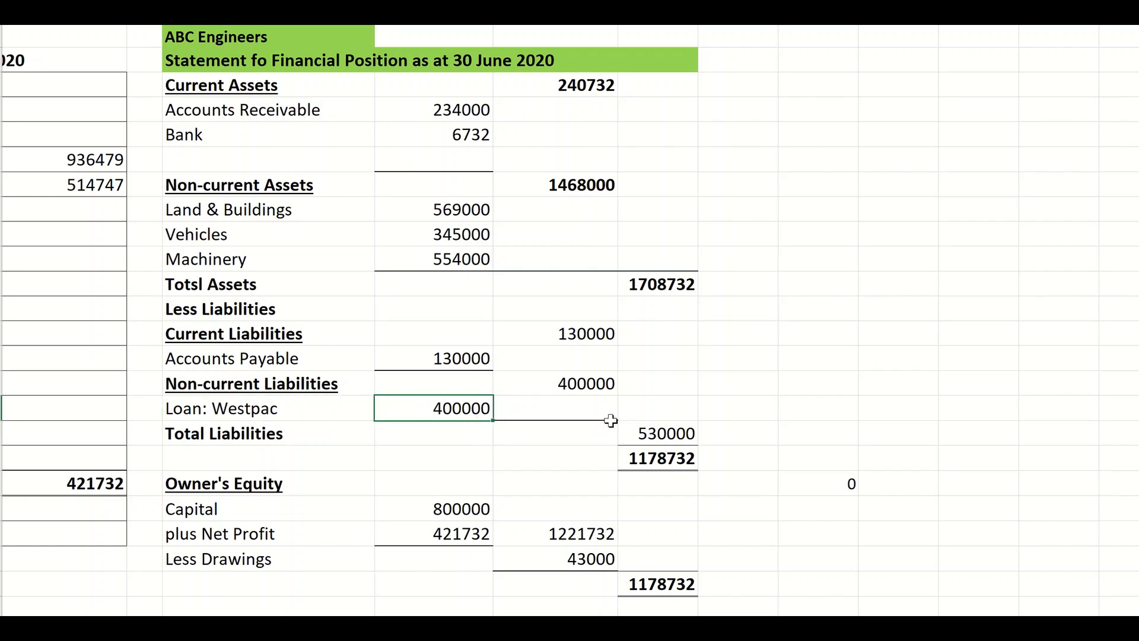
{"action": "left_click", "coordinate": [600, 335]}
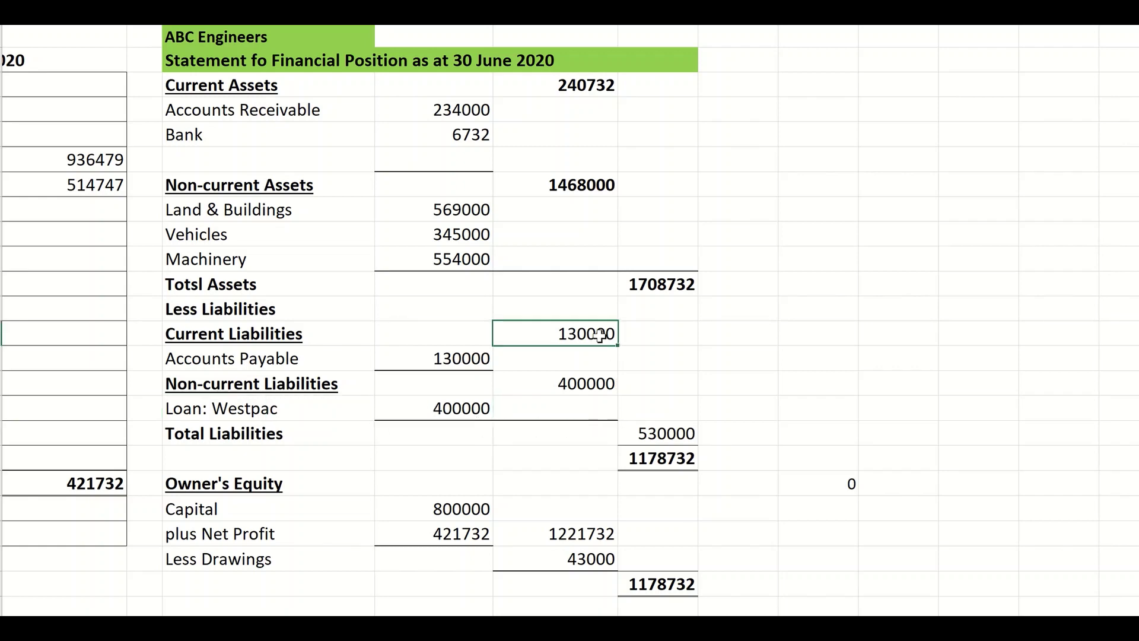
{"action": "left_click", "coordinate": [595, 386]}
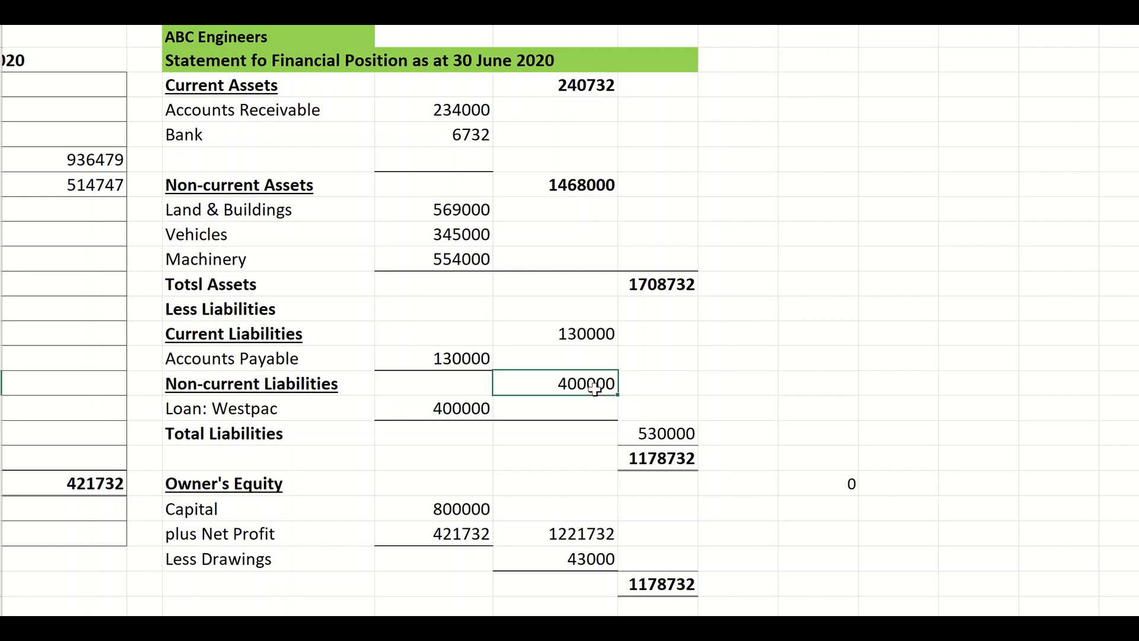
{"action": "left_click", "coordinate": [683, 435]}
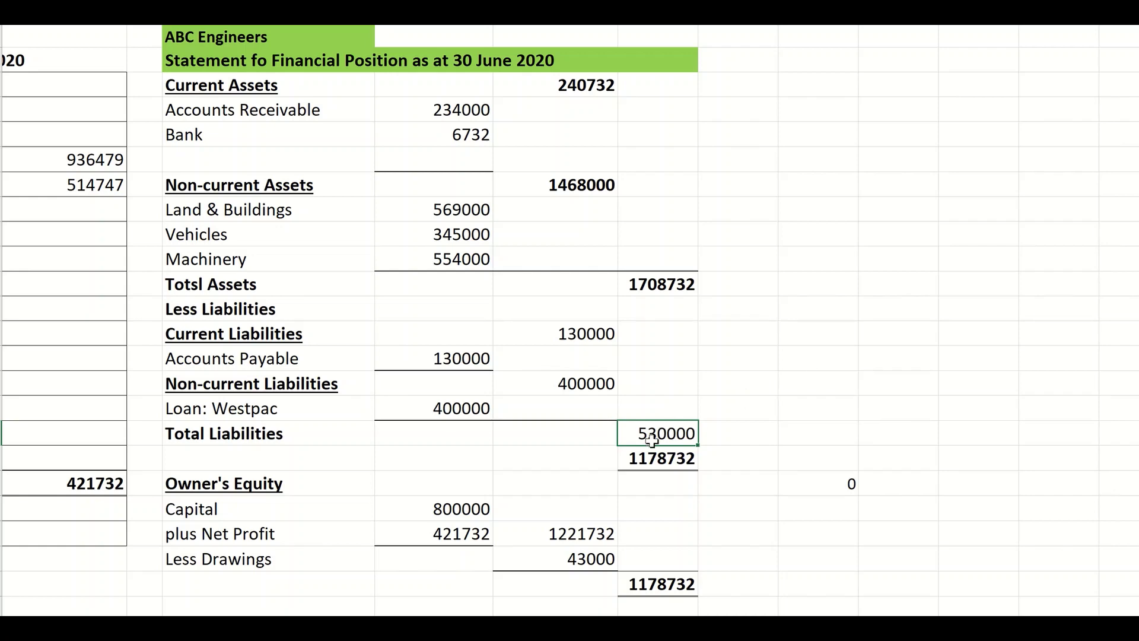
{"action": "left_click", "coordinate": [638, 458]}
{"action": "left_click", "coordinate": [664, 285]}
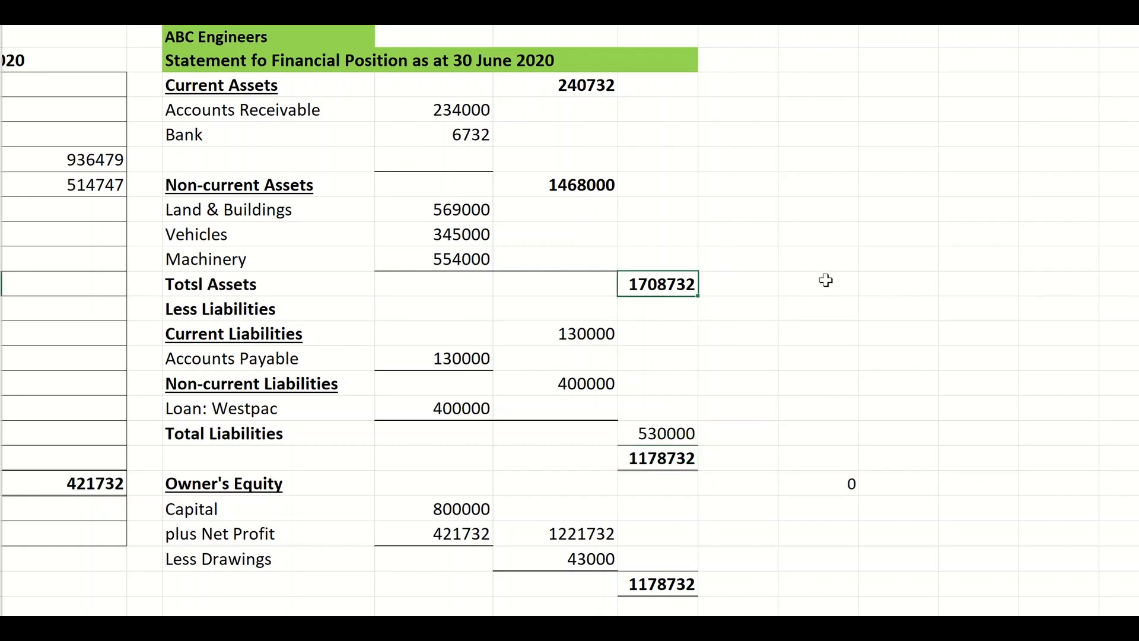
{"action": "left_click", "coordinate": [679, 434]}
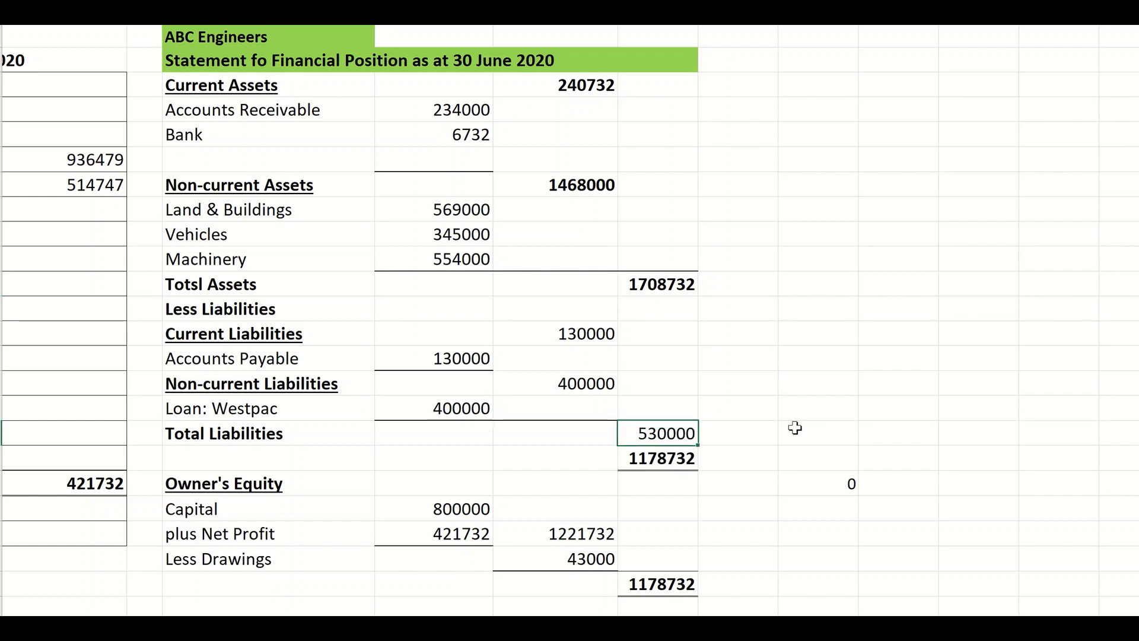
{"action": "left_click", "coordinate": [676, 466]}
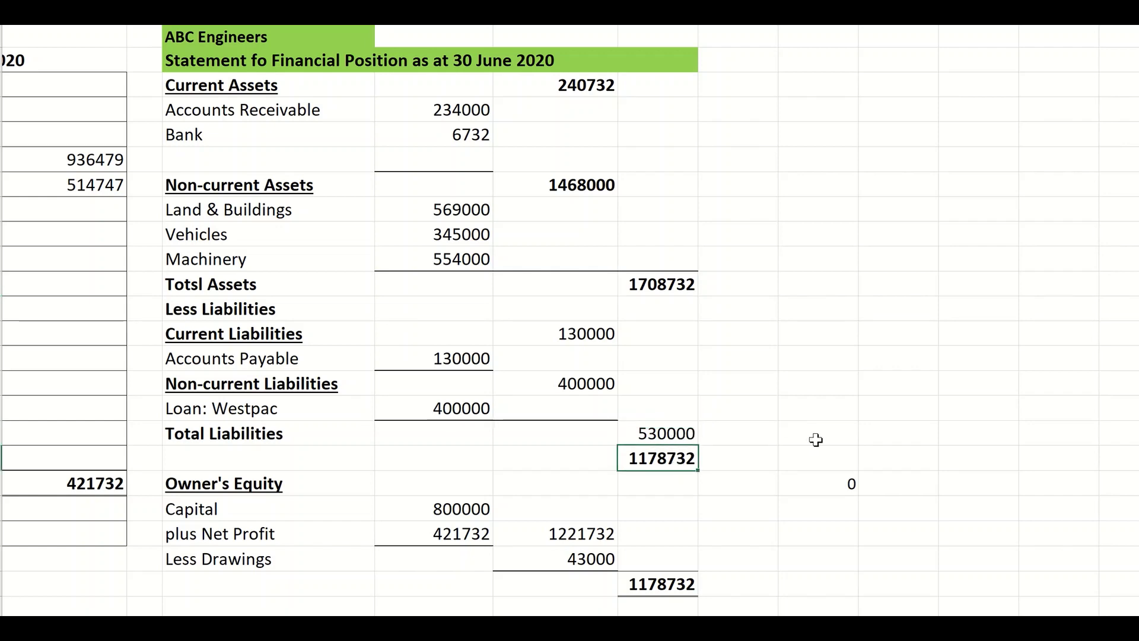
{"action": "left_click", "coordinate": [318, 490]}
{"action": "left_click", "coordinate": [302, 510]}
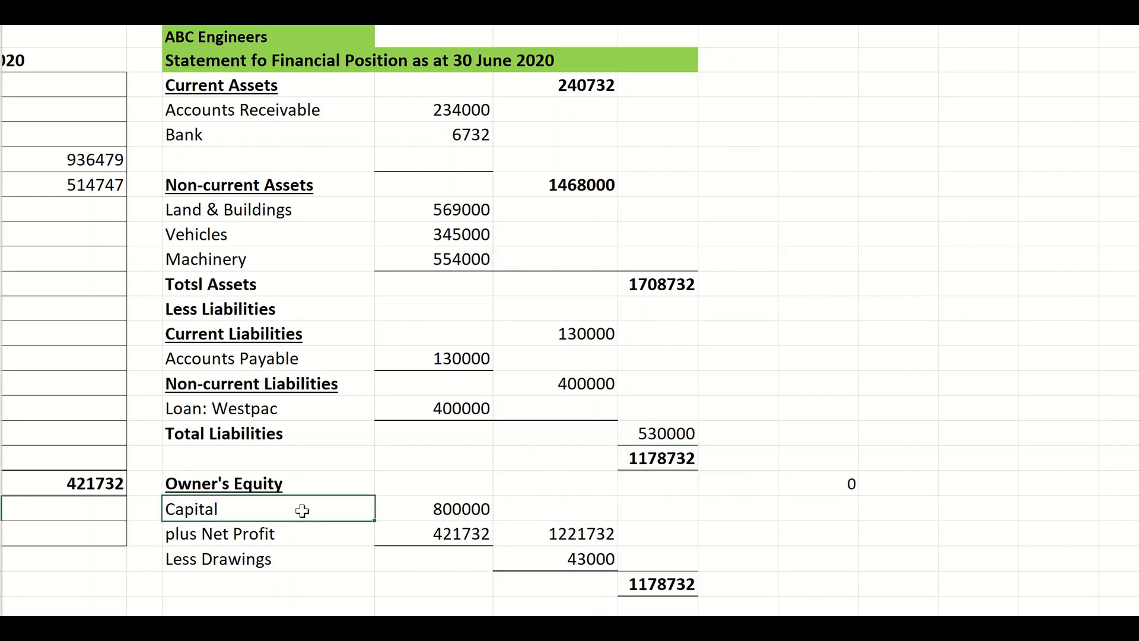
{"action": "left_click", "coordinate": [41, 484]}
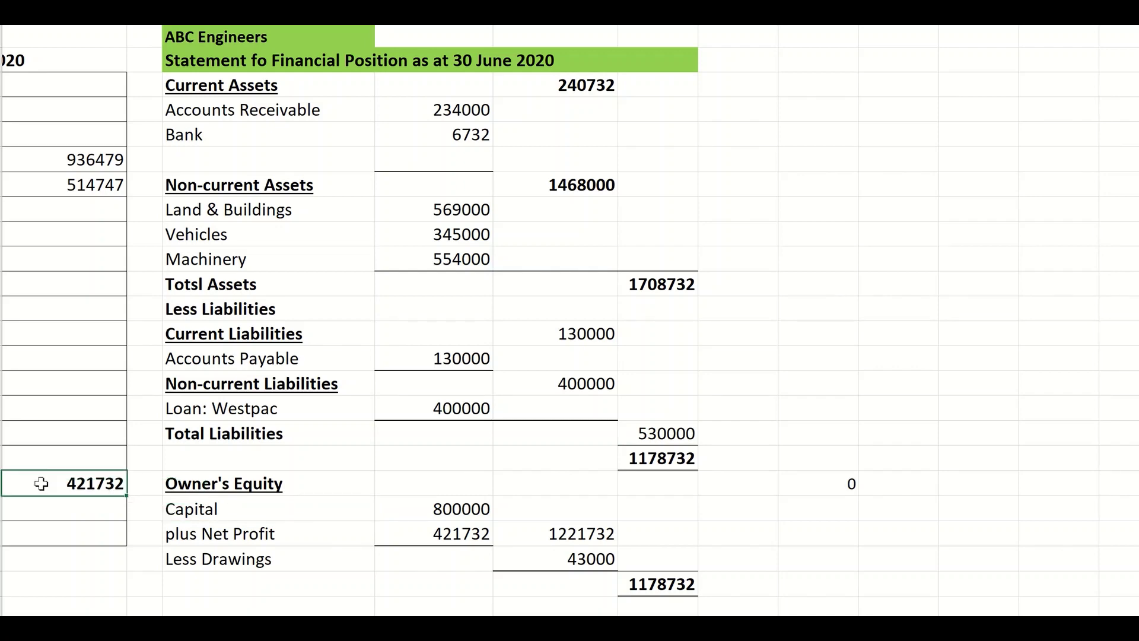
{"action": "left_click", "coordinate": [322, 539]}
{"action": "left_click", "coordinate": [393, 537]}
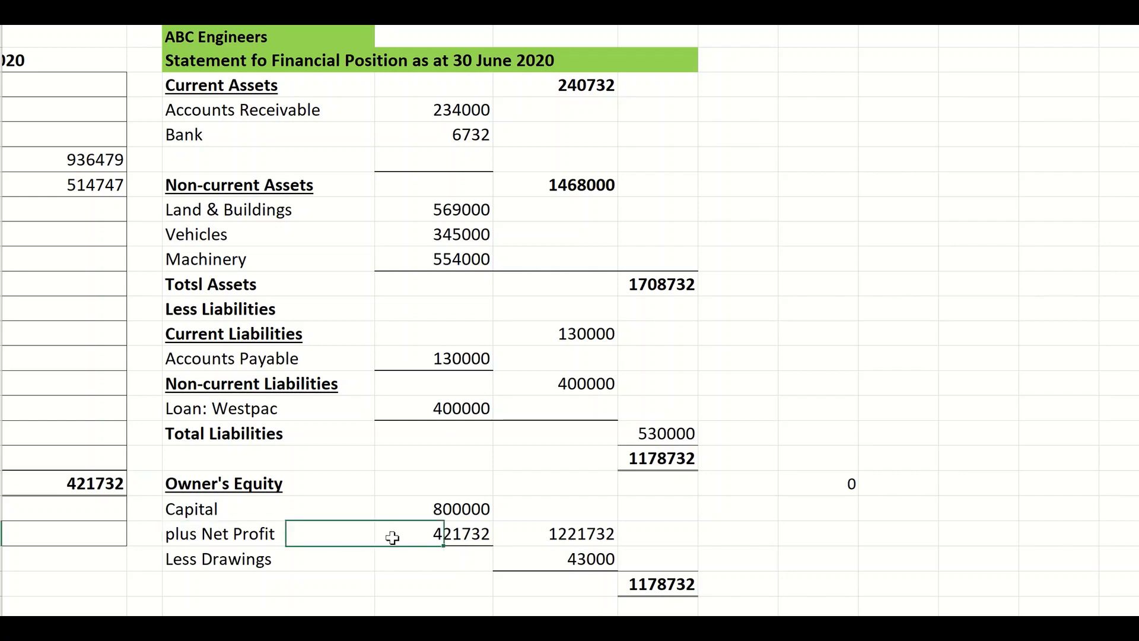
{"action": "left_click", "coordinate": [519, 534]}
{"action": "left_click", "coordinate": [339, 564]}
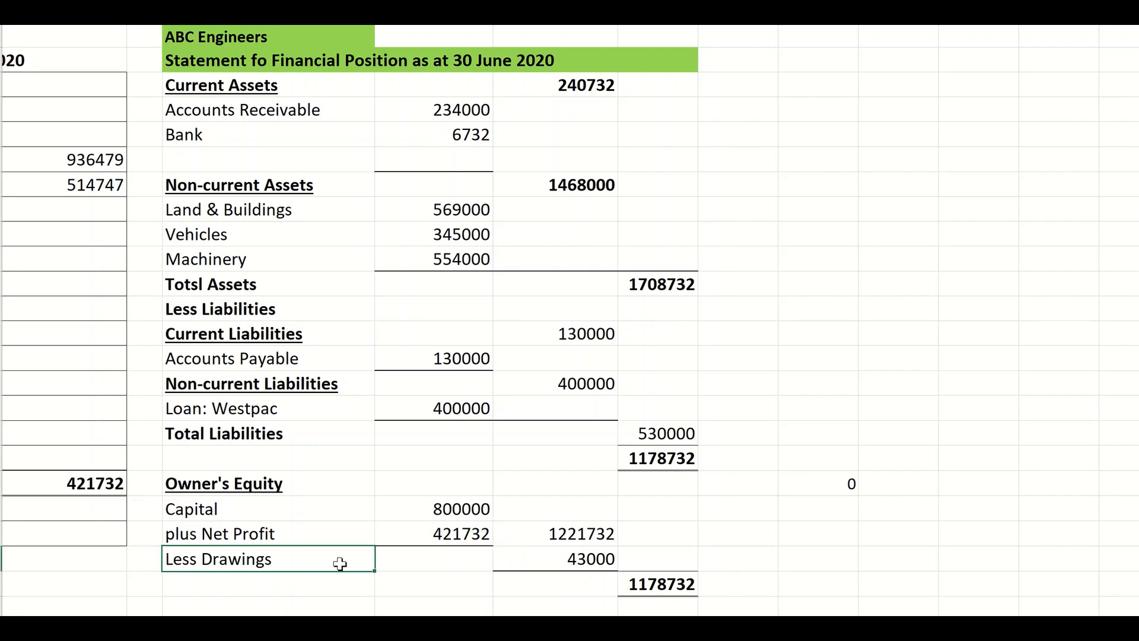
{"action": "left_click", "coordinate": [669, 588]}
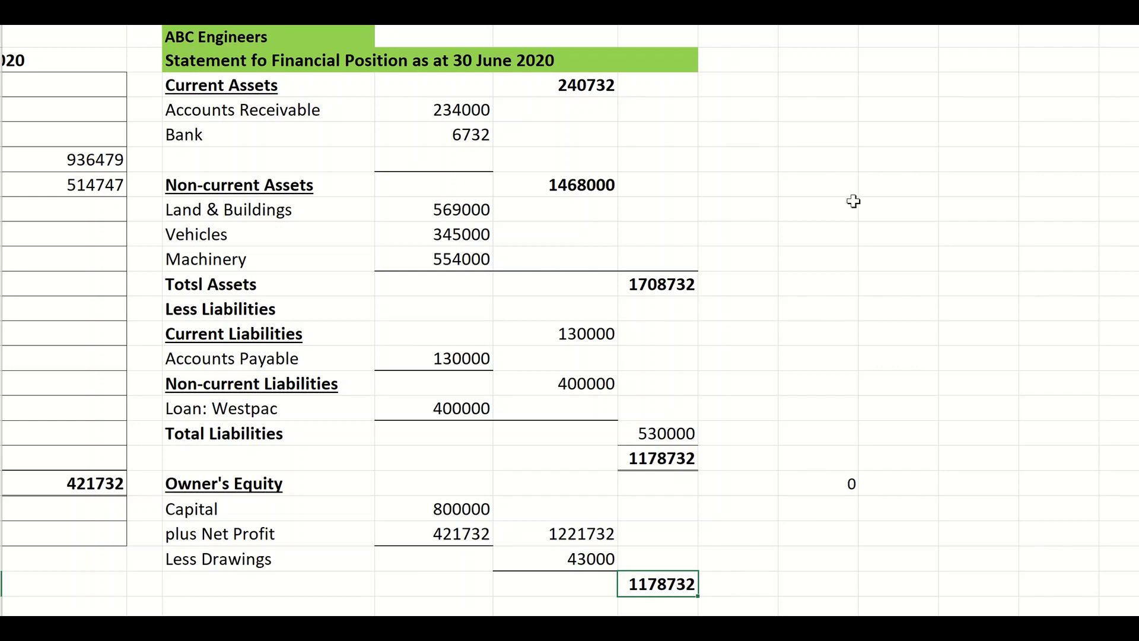